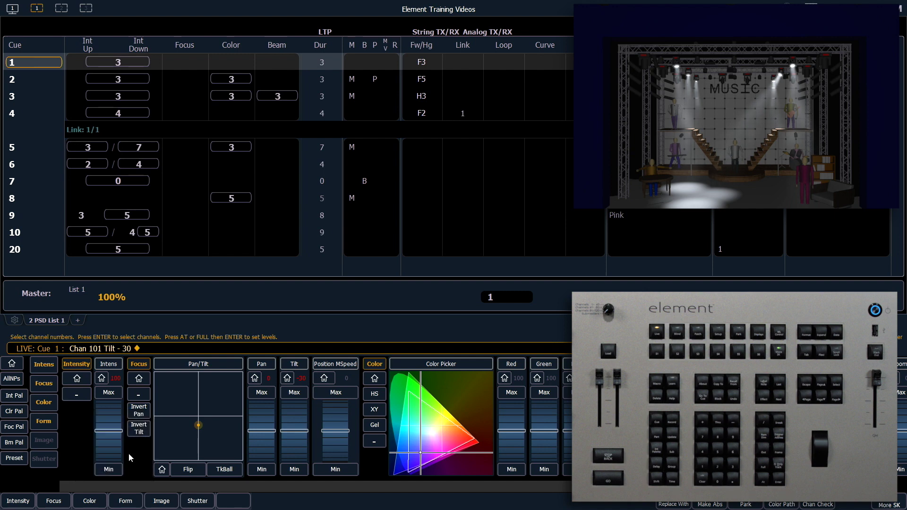
Step: Sneak out the earlier manual tilt levels and bring Group 12 to Full
key(ctrl+n)
key(Return)
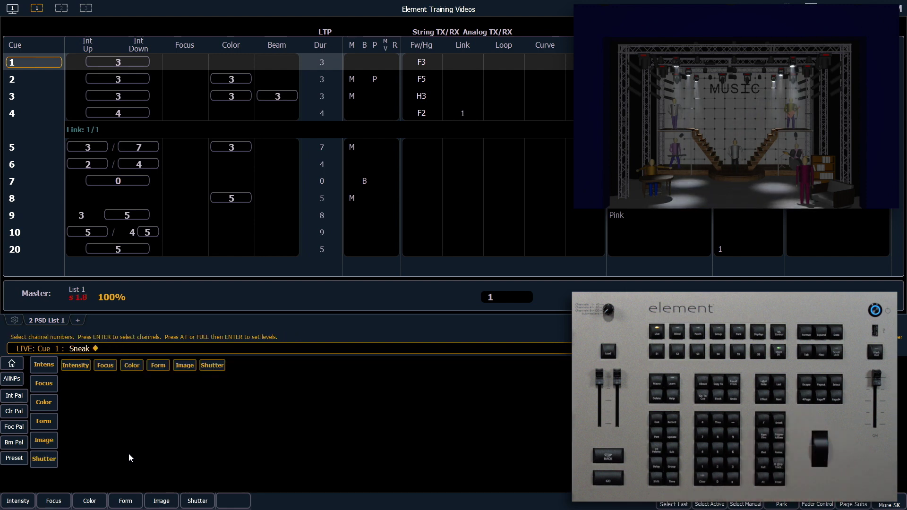
text(g12)
key(ctrl+f)
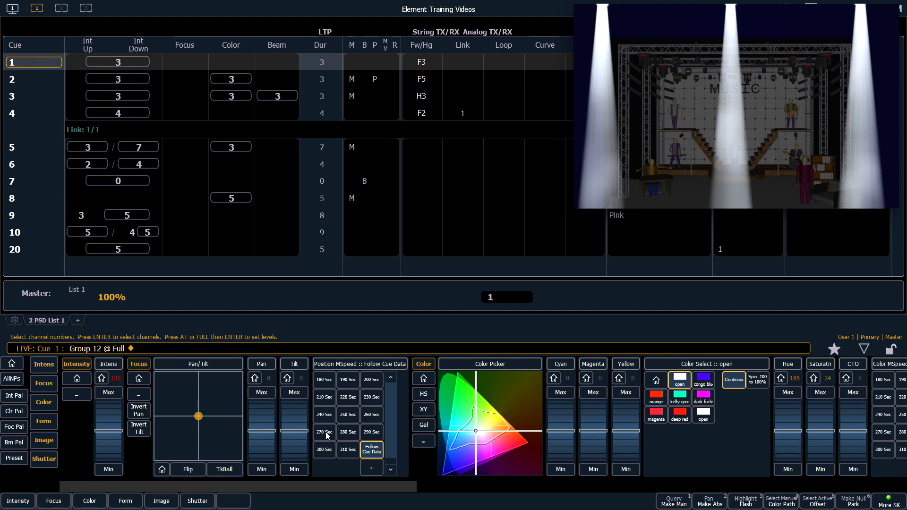
Step: Raise Group 12's tilt to 59 on the Pan/Tilt pad so the beams land onstage
drag(294, 430, 293, 421)
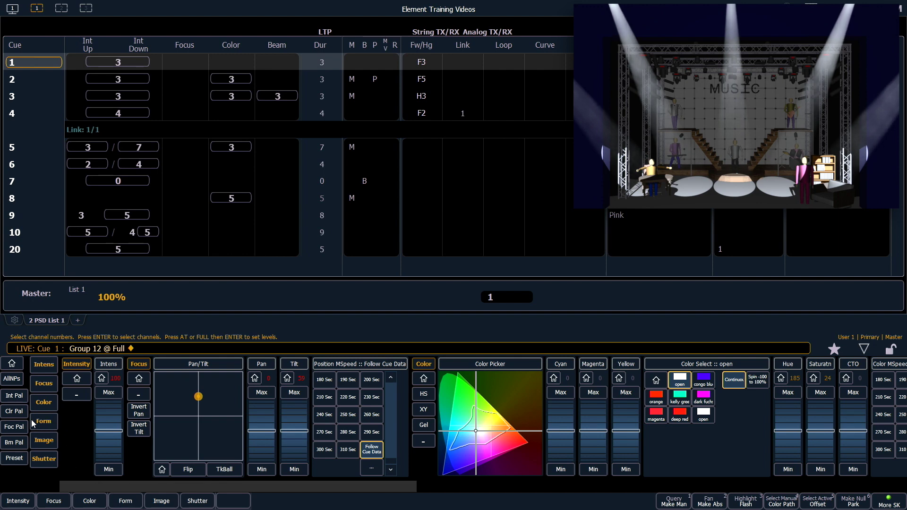
Step: Show the Form parameters and try Group 12's zoom at minimum, full and home
click(44, 421)
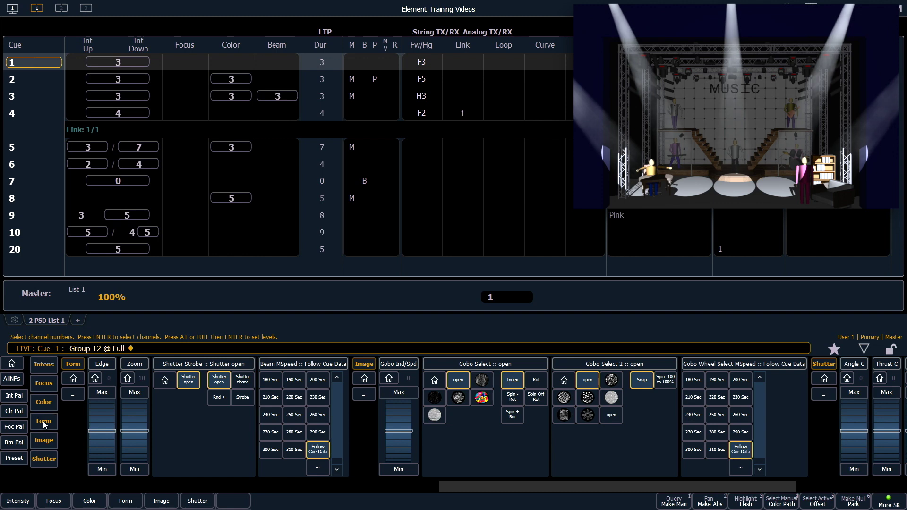
drag(137, 433, 135, 422)
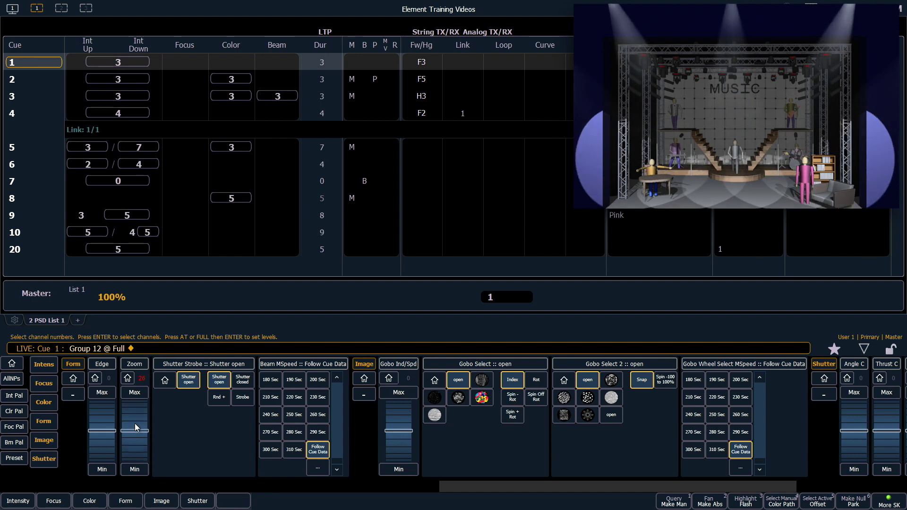
click(133, 470)
click(134, 393)
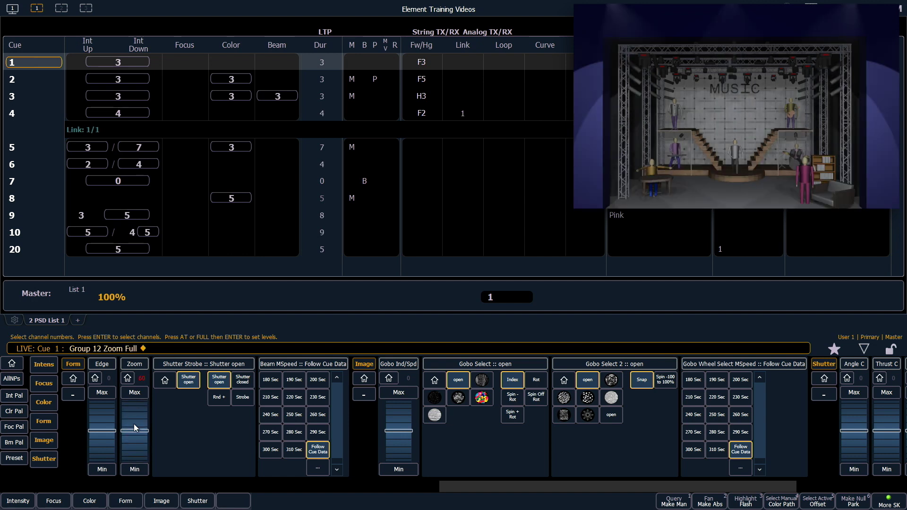
drag(134, 432, 135, 446)
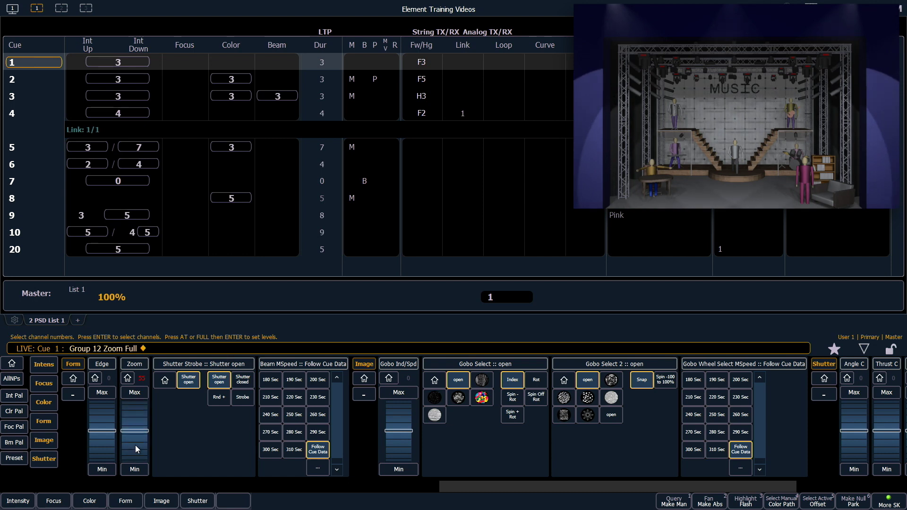
click(128, 378)
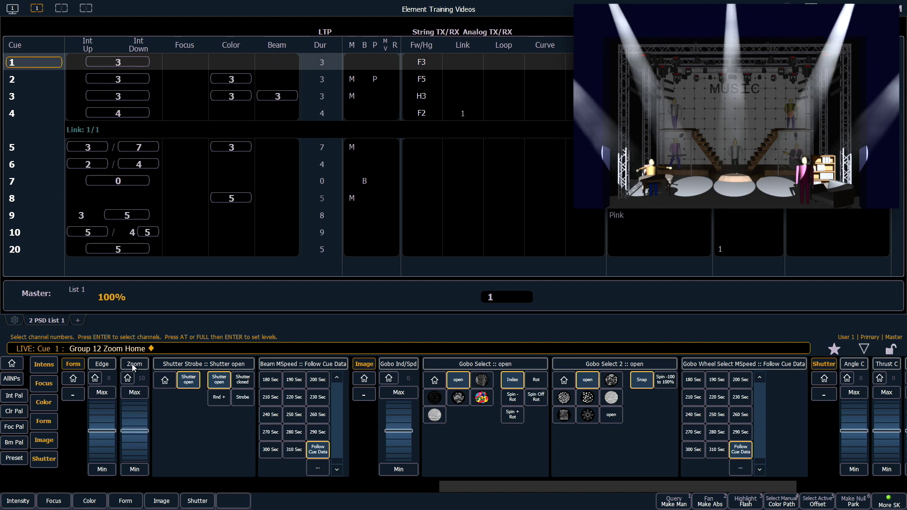
Step: Enter zoom 35, retry minimum and full, then return Group 12's zoom to 35
click(135, 364)
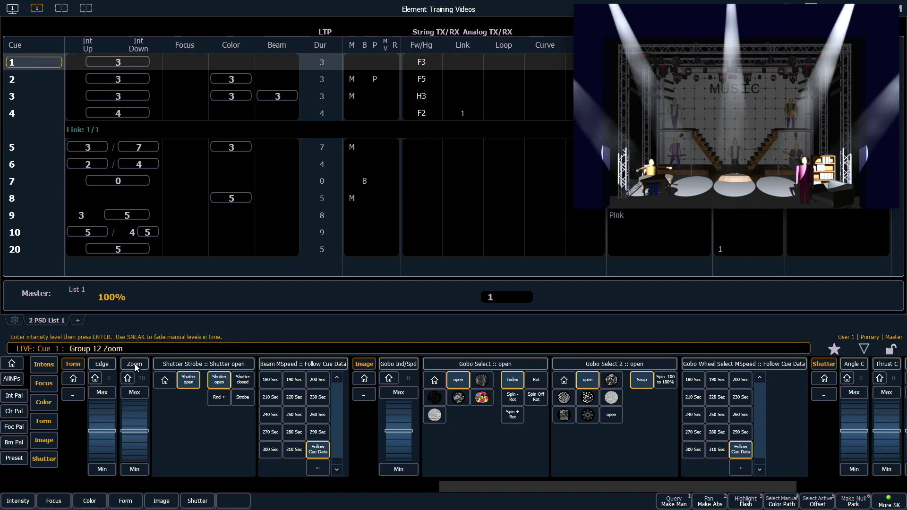
text(3)
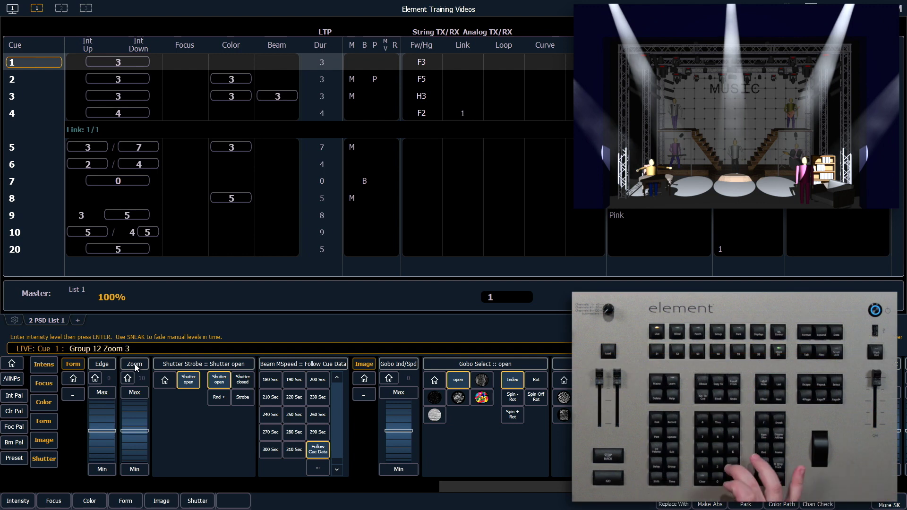
text(5)
key(Return)
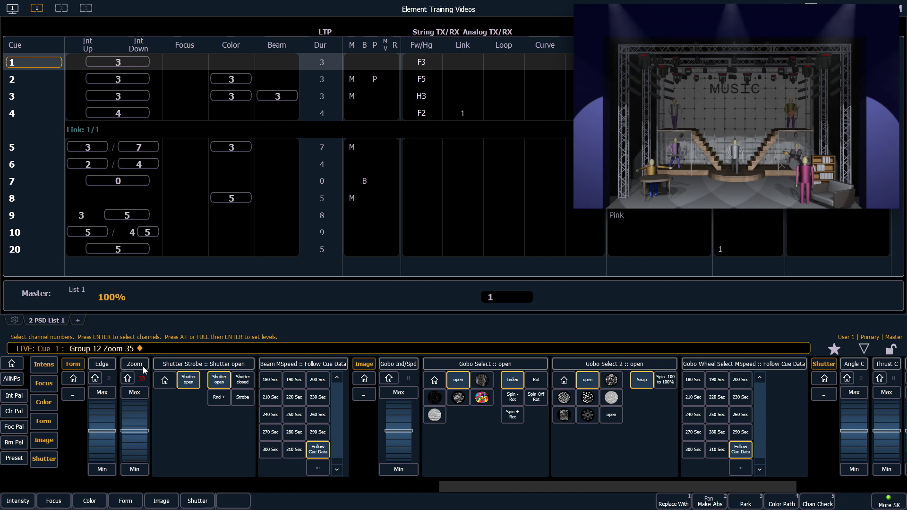
click(138, 473)
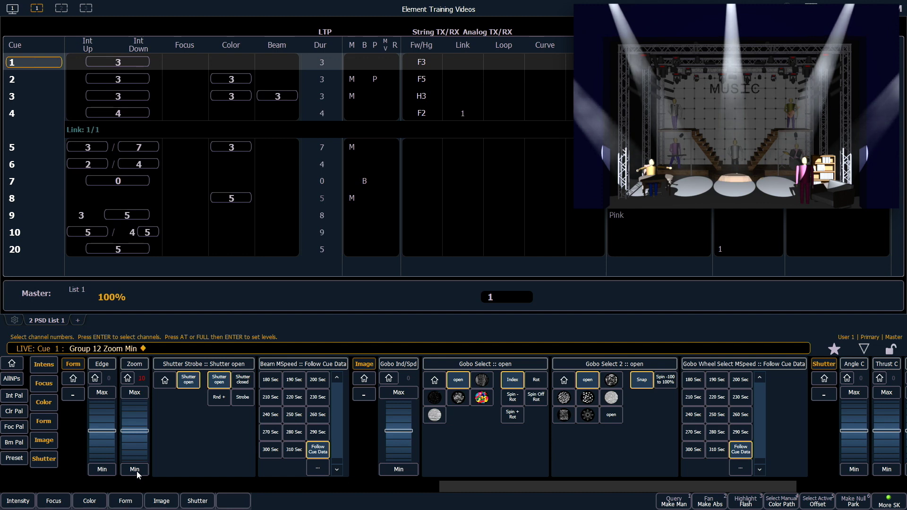
click(137, 393)
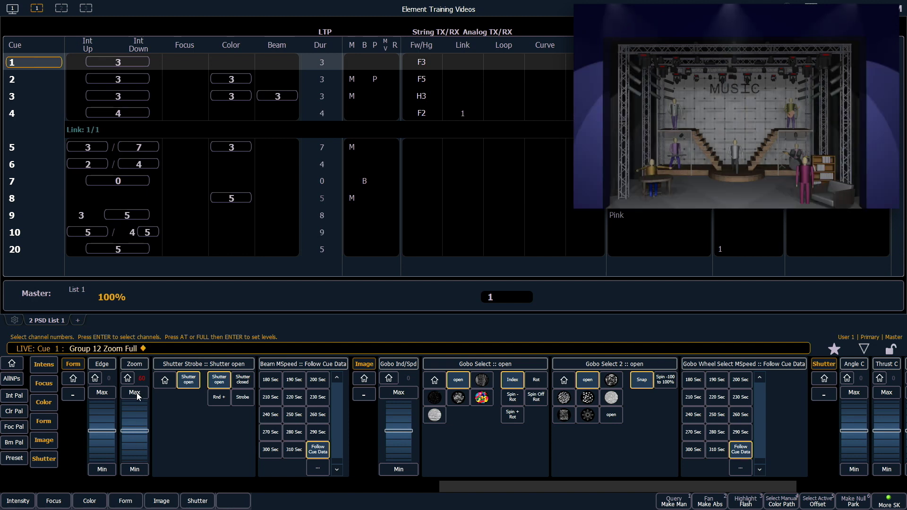
click(140, 364)
text(35)
key(Return)
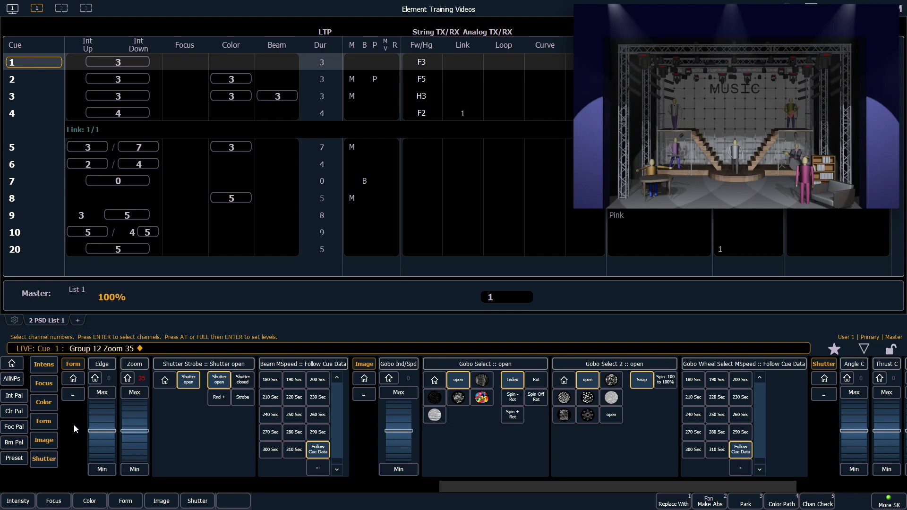
Step: On the first gobo wheel, preview color gobo 1 and glacier gag, then return it to open
click(43, 441)
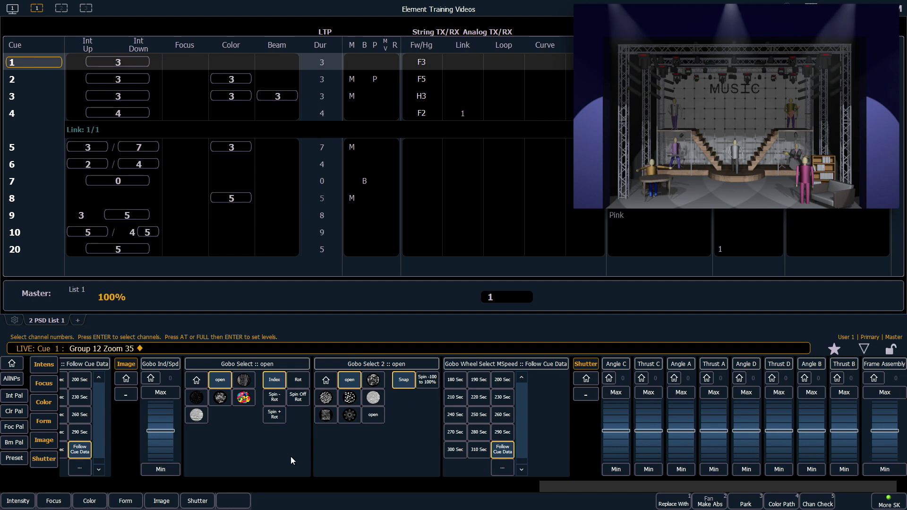
click(243, 397)
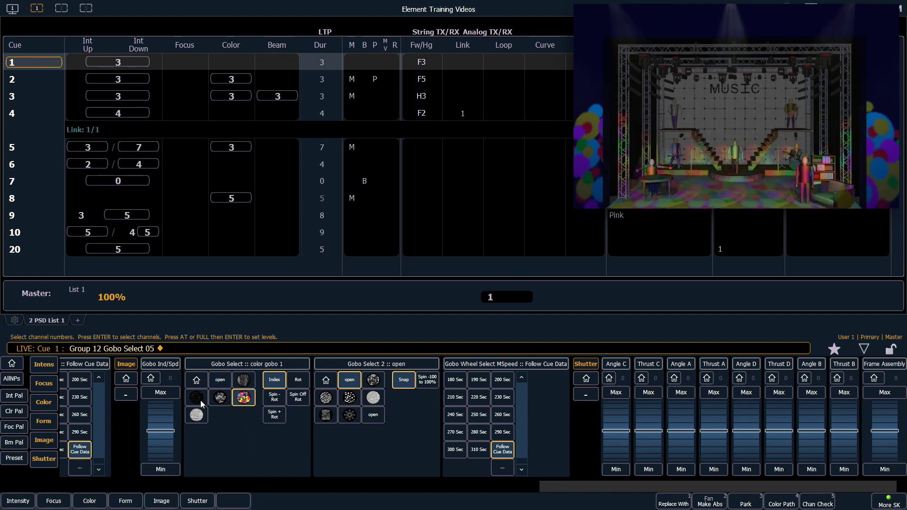
click(196, 416)
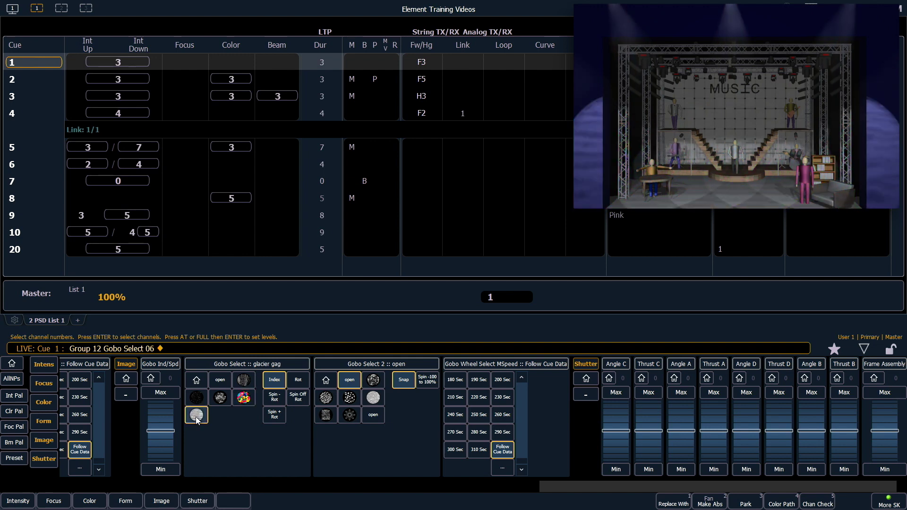
click(219, 380)
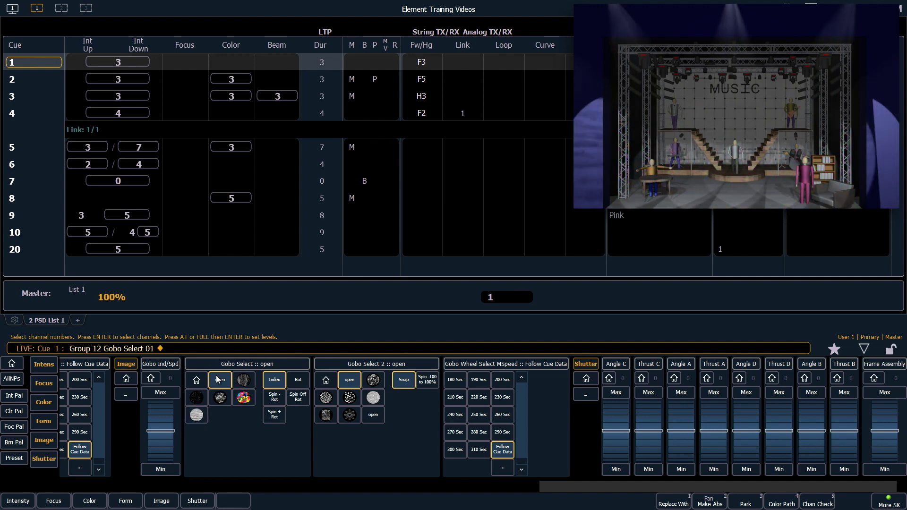
Step: On Gobo Select 2, preview palm leaves and circle of ovals, then return it to open
click(372, 381)
click(350, 415)
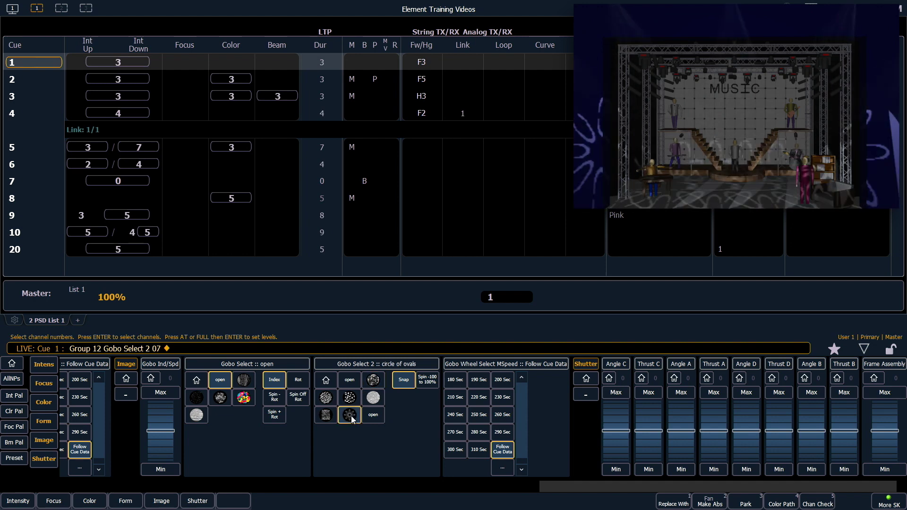
click(349, 380)
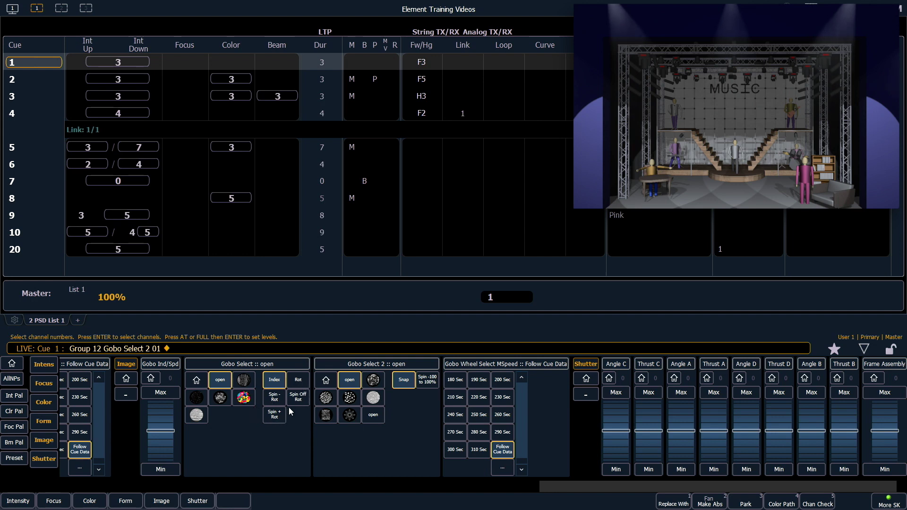
Step: Spin color gobo 1 faster, then home its speed, switch back to Index and home Image
click(245, 400)
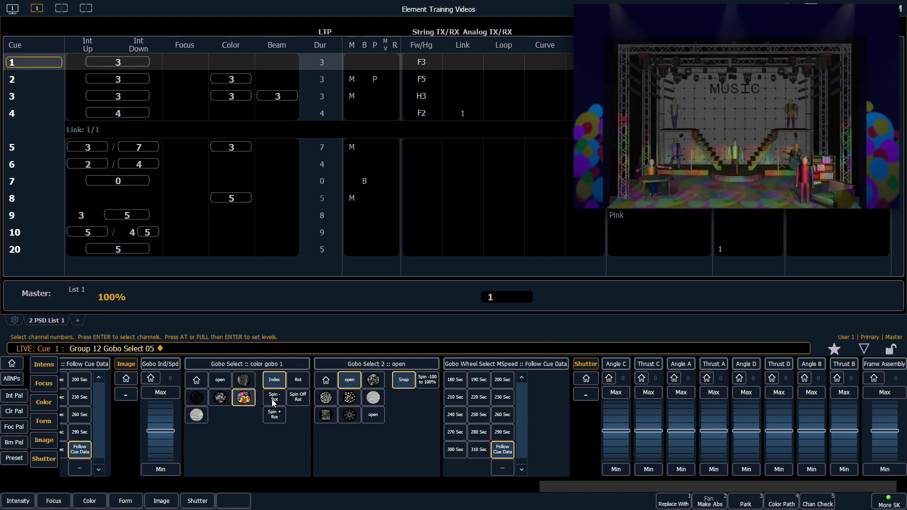
click(298, 382)
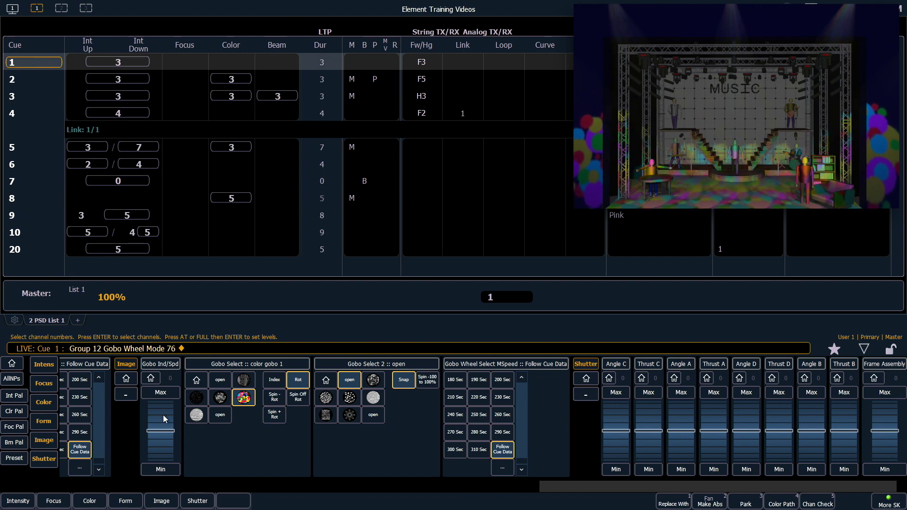
drag(164, 427, 164, 413)
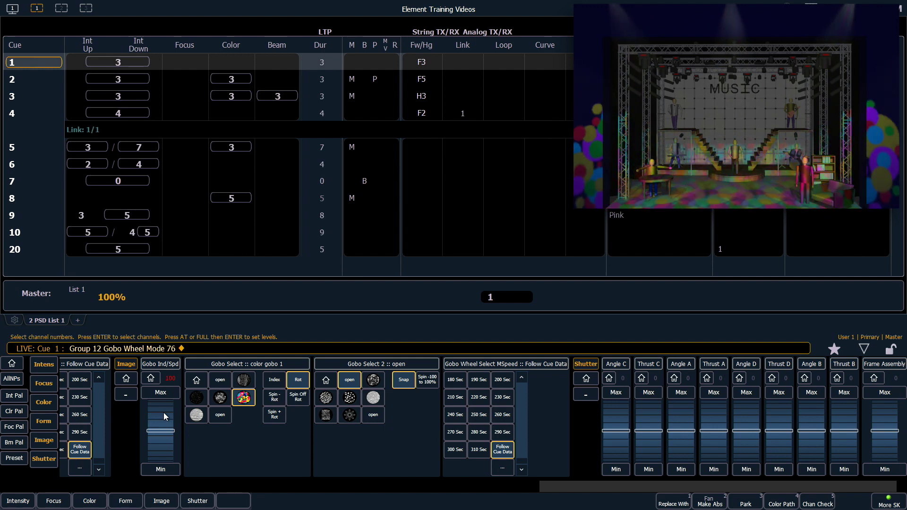
click(151, 378)
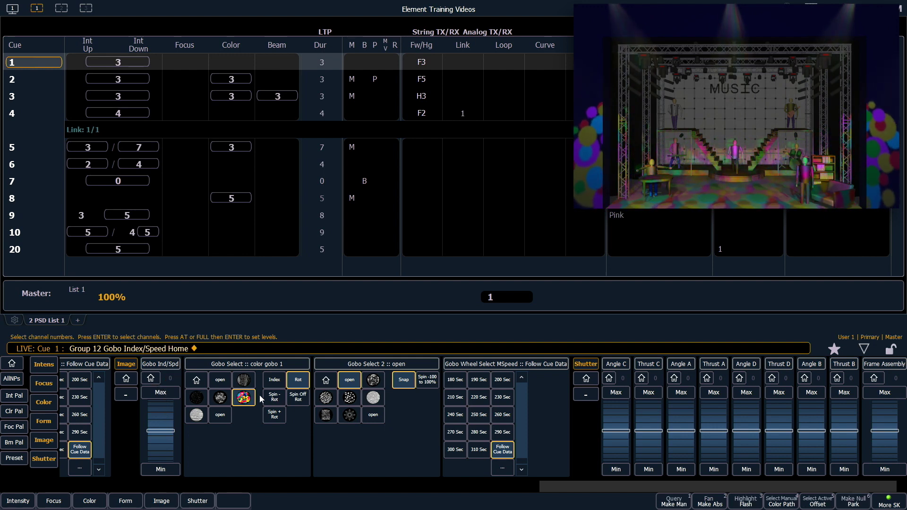
click(274, 381)
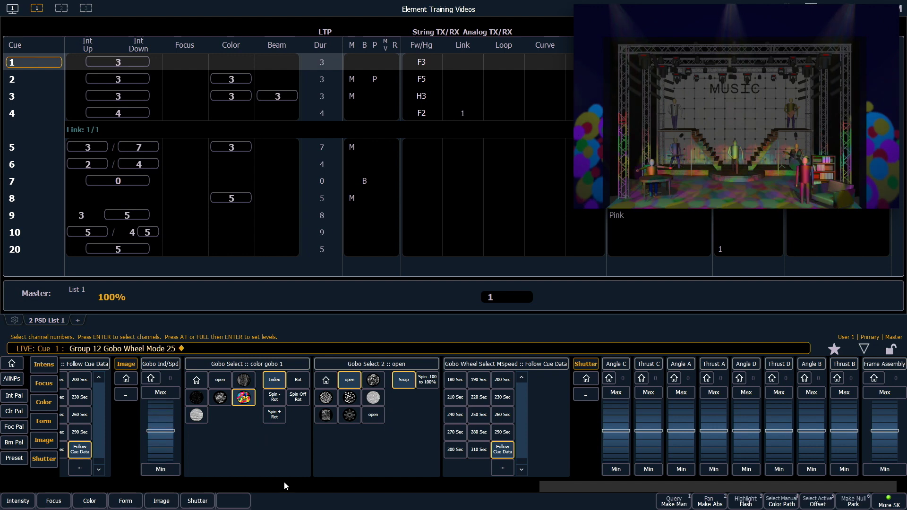
click(130, 379)
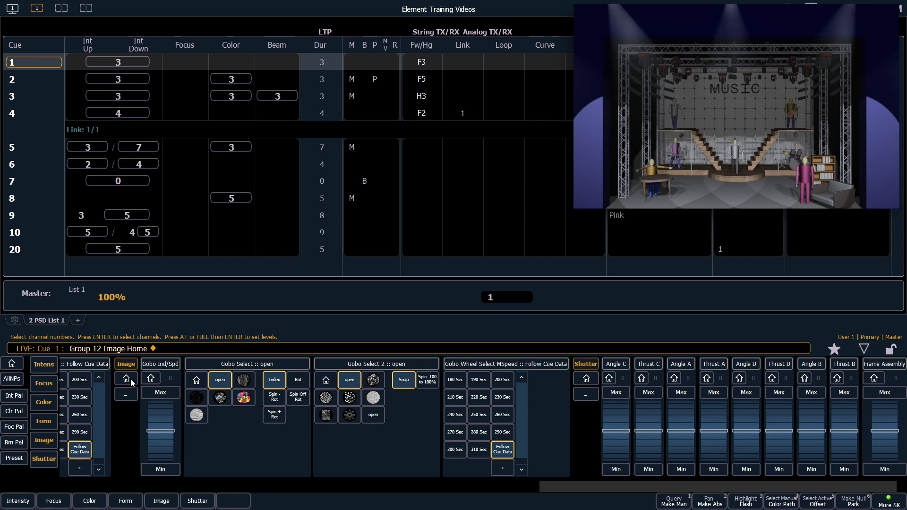
drag(557, 486, 592, 485)
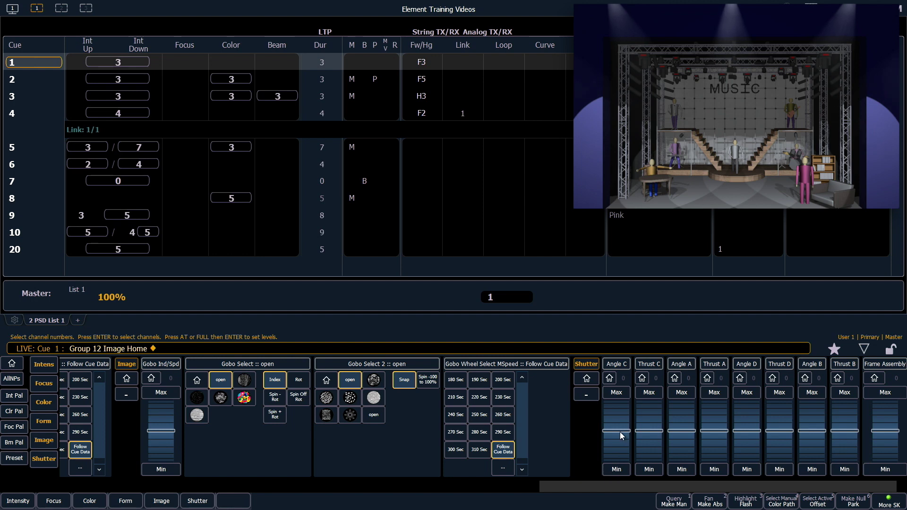
scroll(645, 428, up, 5)
scroll(646, 420, up, 10)
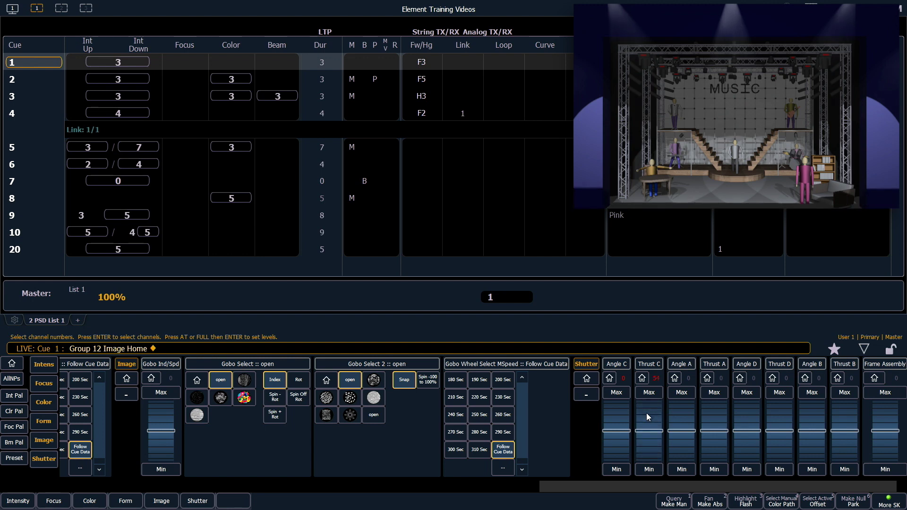
scroll(646, 413, up, 2)
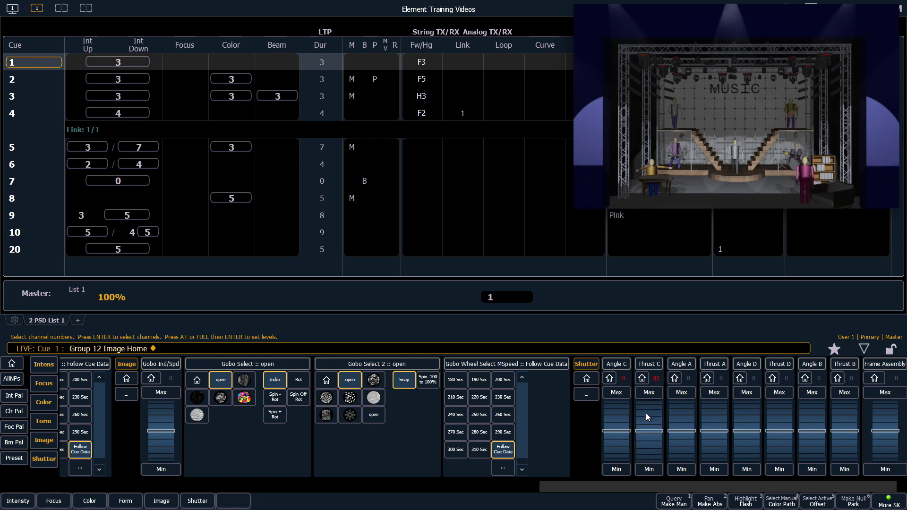
mouse_move(619, 429)
mouse_down()
mouse_move(618, 416)
mouse_move(622, 446)
mouse_up()
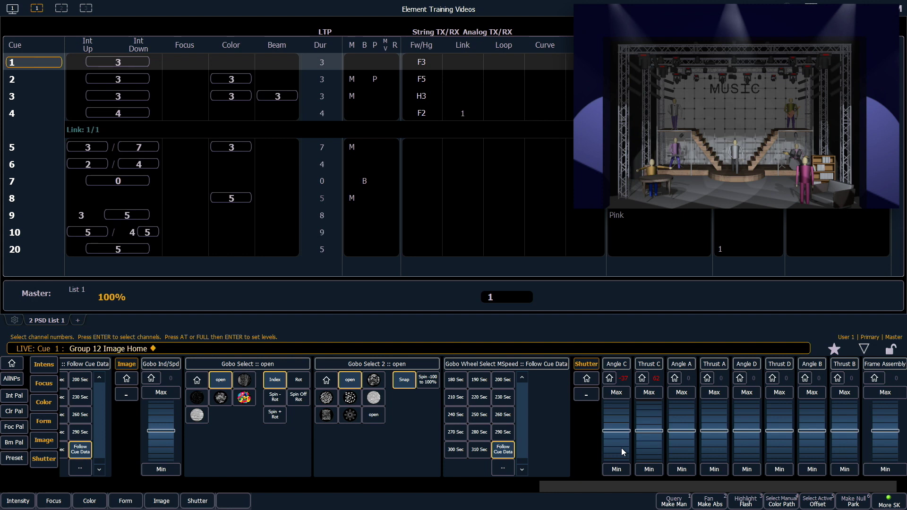
mouse_move(886, 437)
mouse_down()
mouse_move(885, 415)
mouse_move(890, 444)
mouse_up()
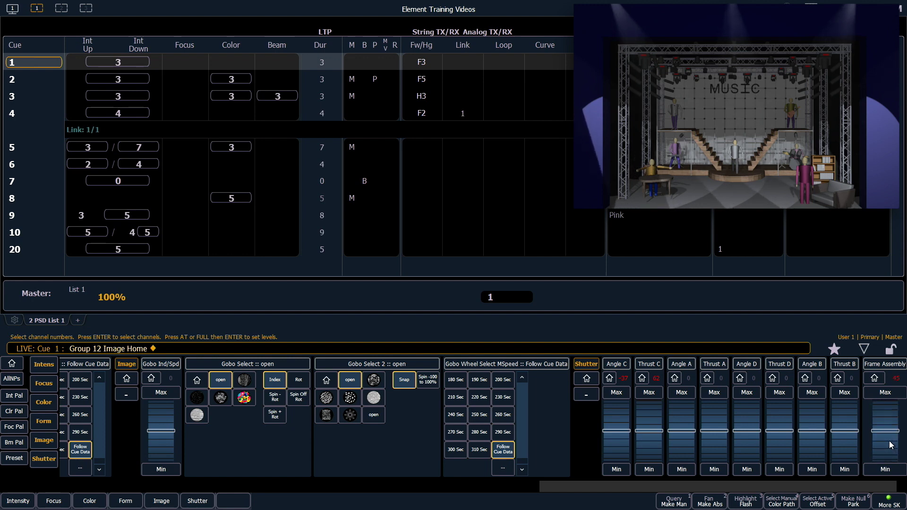
click(588, 379)
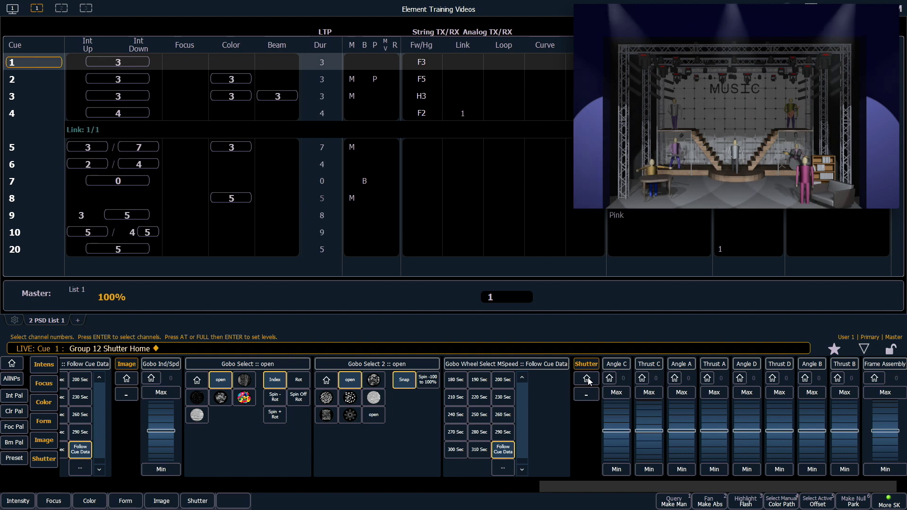